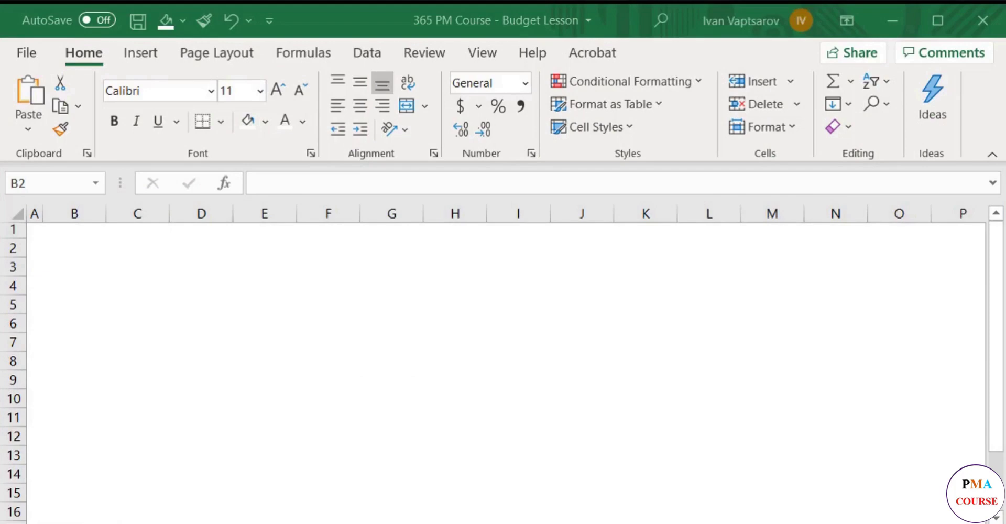
# Enter the headers N, Expense and Budget ($) in B2:D2, then select B3
pyautogui.click(81, 247)
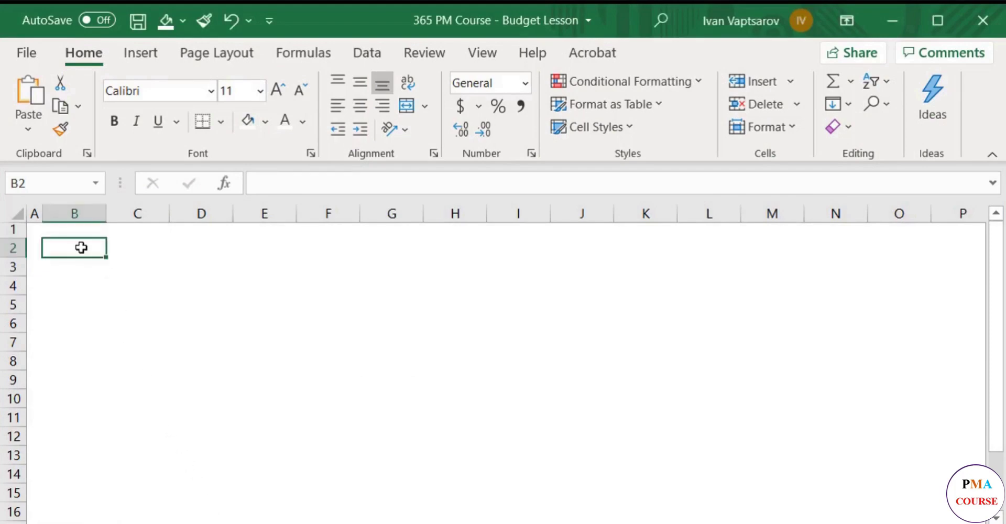
pyautogui.write('N')
pyautogui.press('Return')
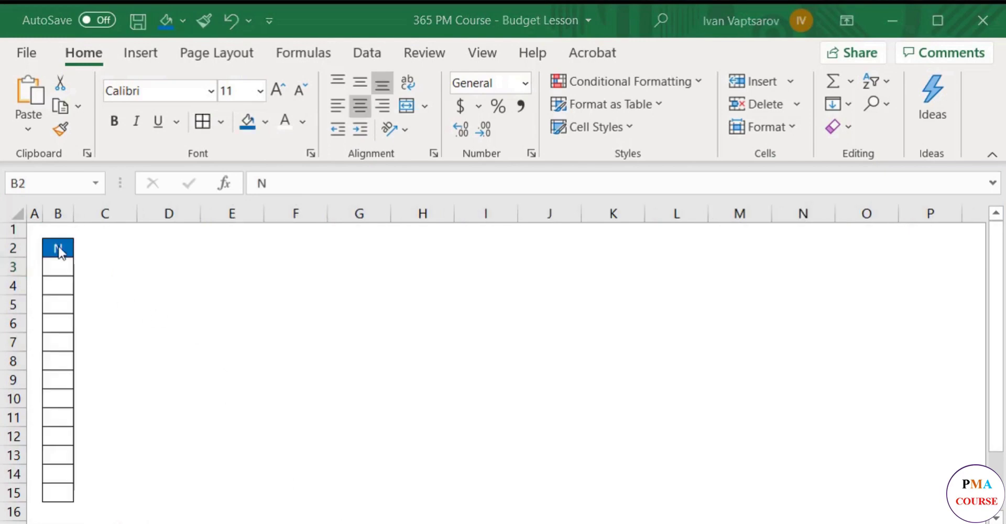
pyautogui.click(104, 250)
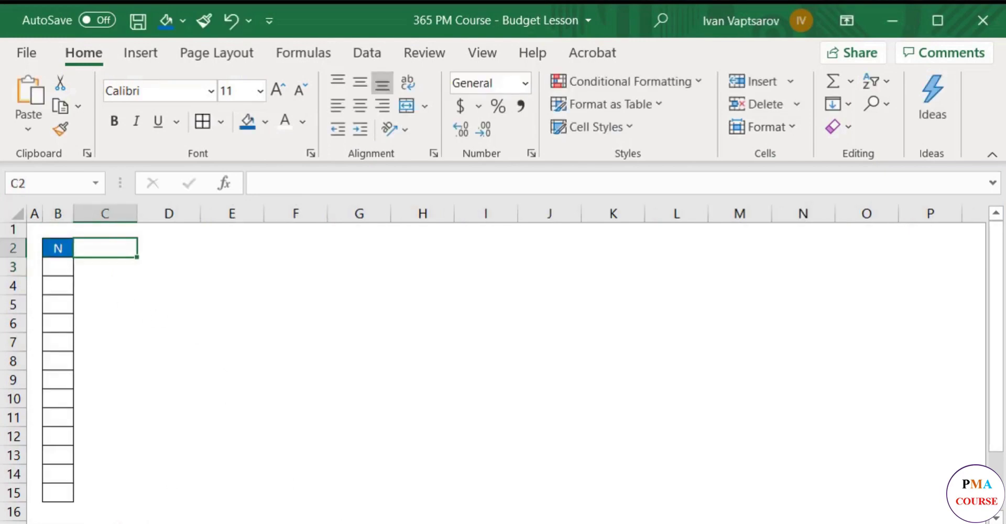
pyautogui.write('Expense')
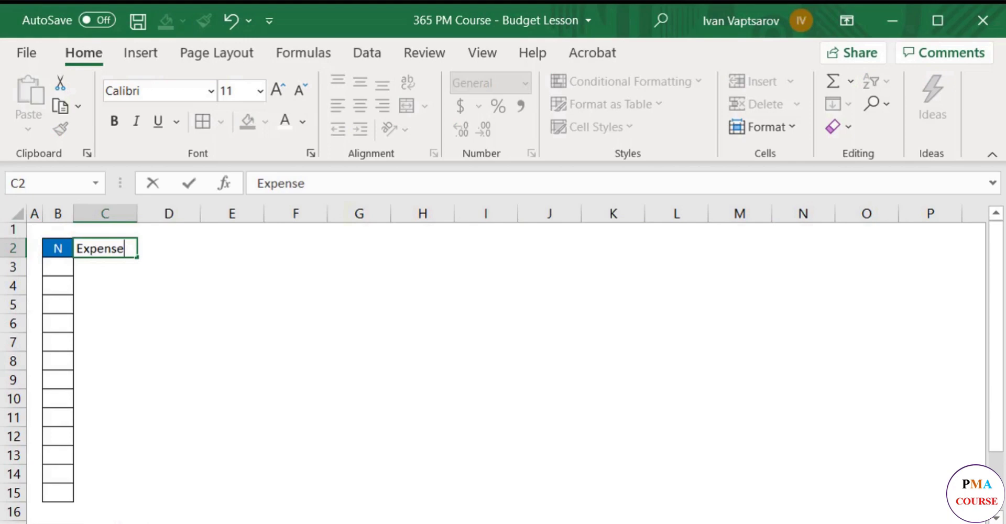
pyautogui.press('Return')
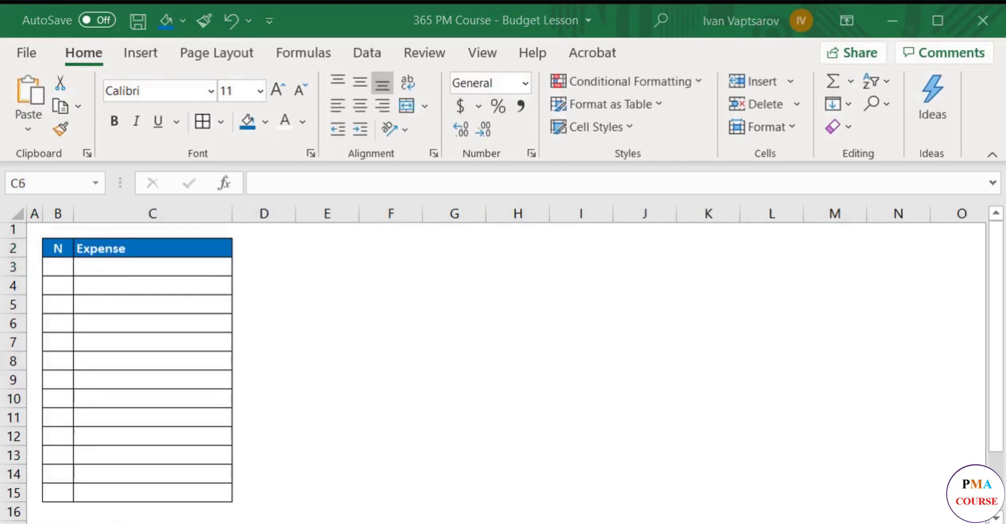
pyautogui.click(267, 249)
pyautogui.write('Budget (')
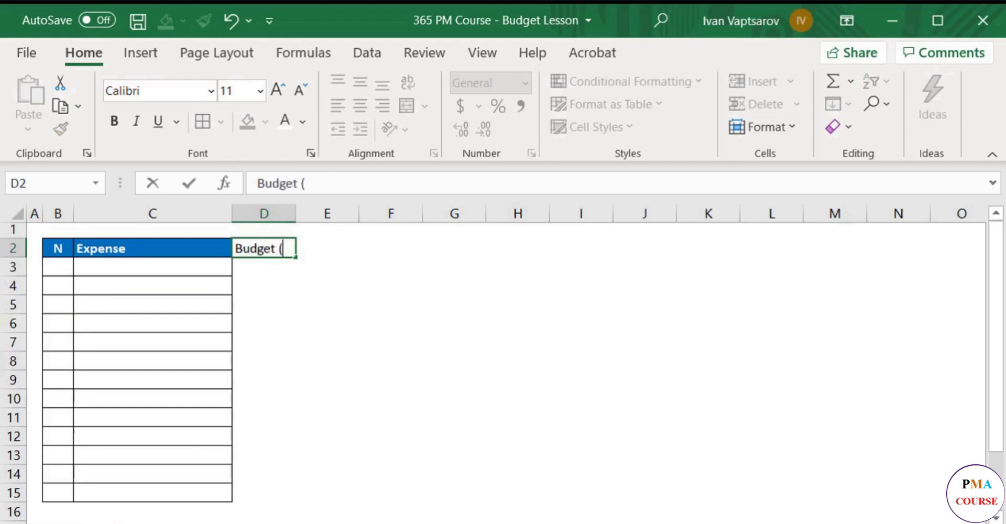
pyautogui.write('$)')
pyautogui.press('Return')
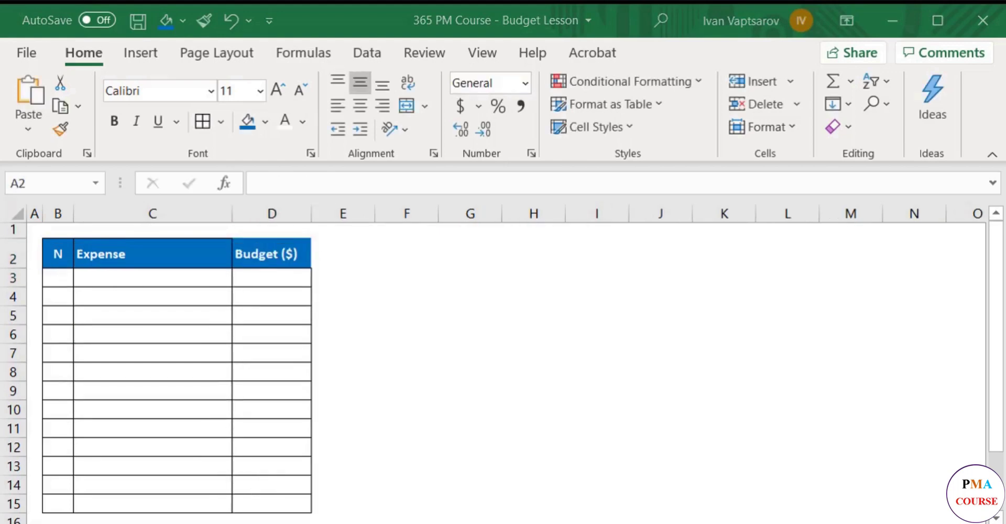
pyautogui.click(63, 276)
# Fill row 3 with number 1, expense 'New Production Line' and budget 96000
pyautogui.write('1')
pyautogui.press('Tab')
pyautogui.write('N')
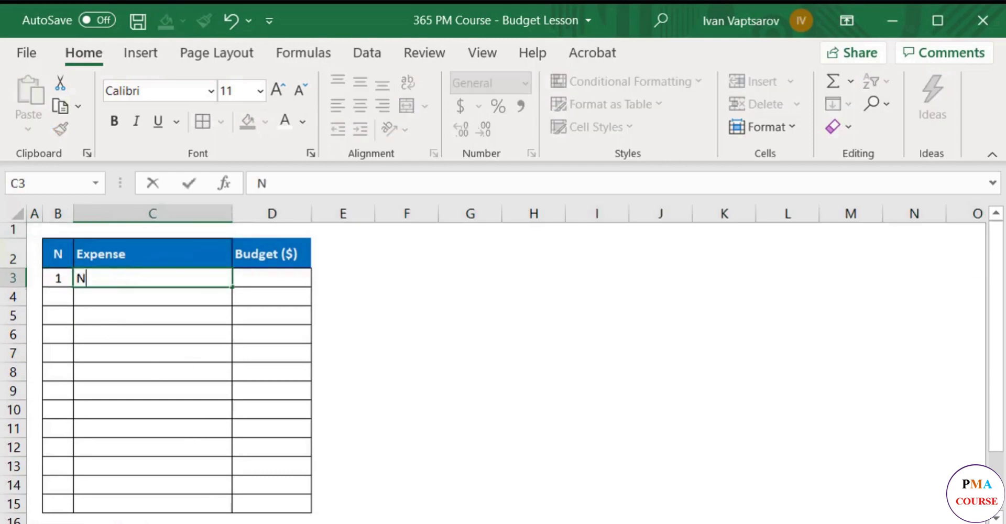
pyautogui.write('ew Production Line')
pyautogui.press('Tab')
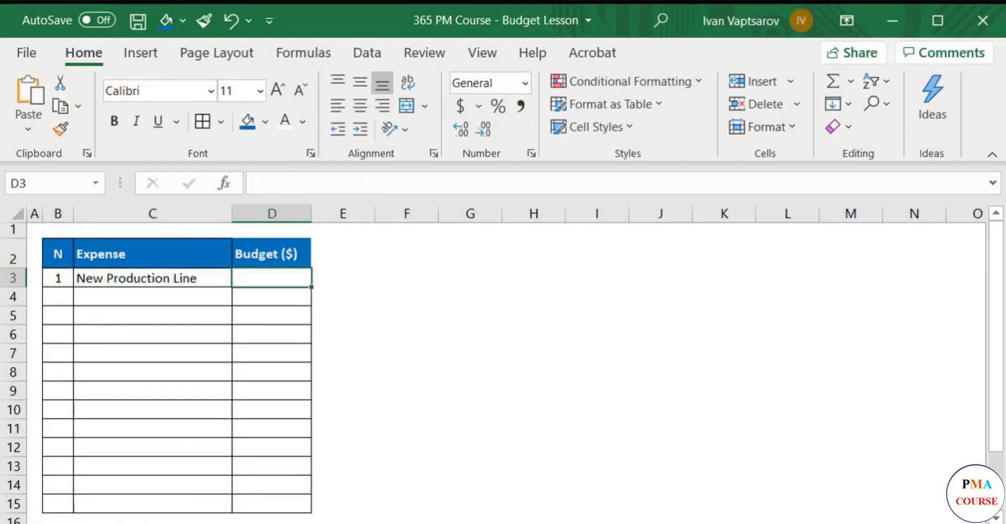
pyautogui.write('96000')
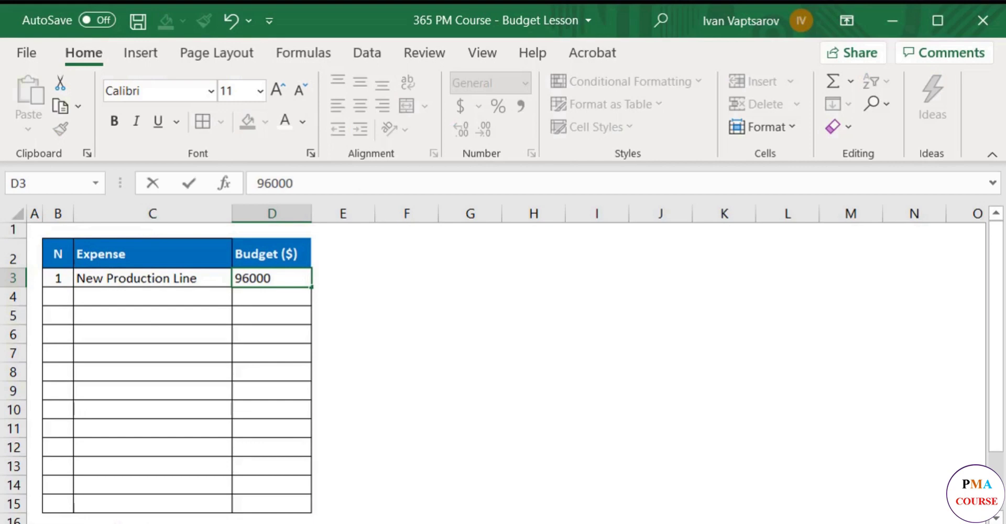
pyautogui.press('Return')
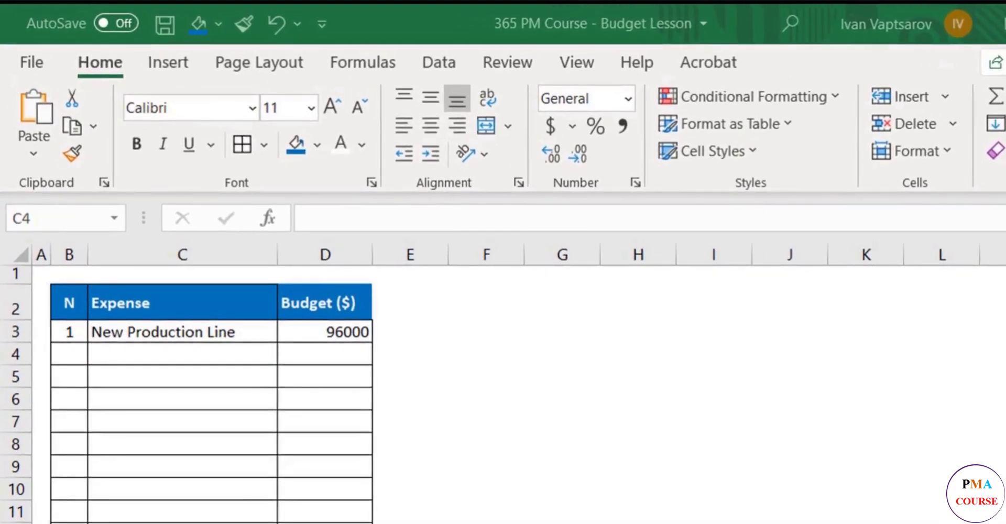
# Format the 96000 budget cell as US dollar accounting with no decimal places
pyautogui.click(348, 330)
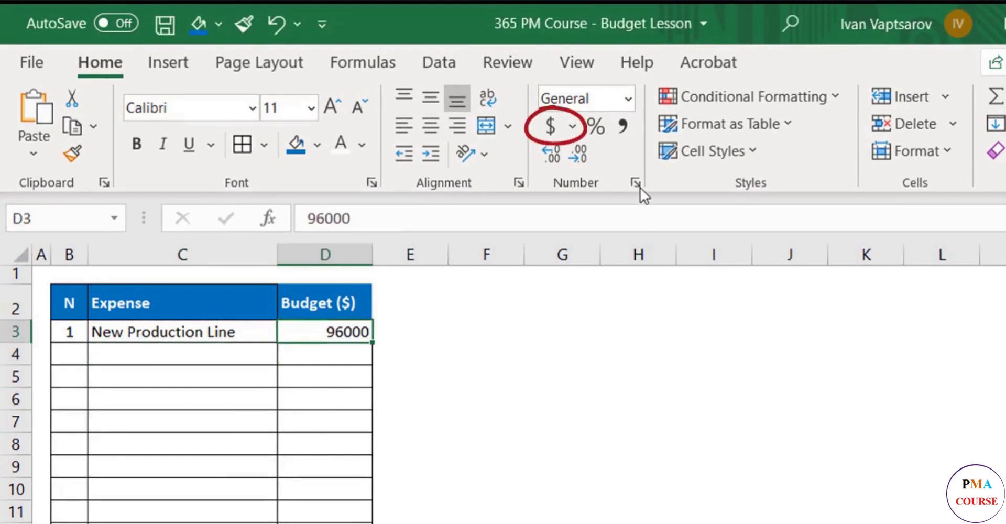
pyautogui.click(573, 127)
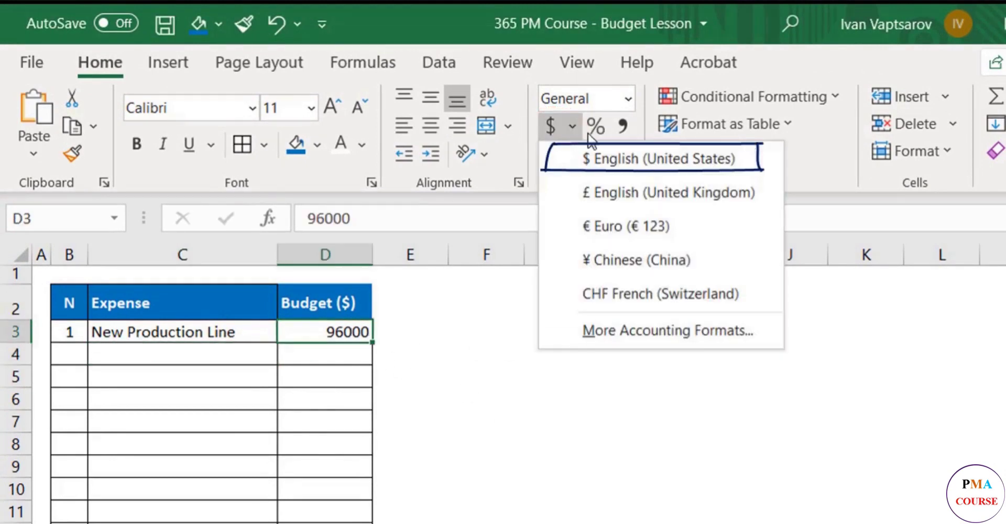
pyautogui.click(656, 169)
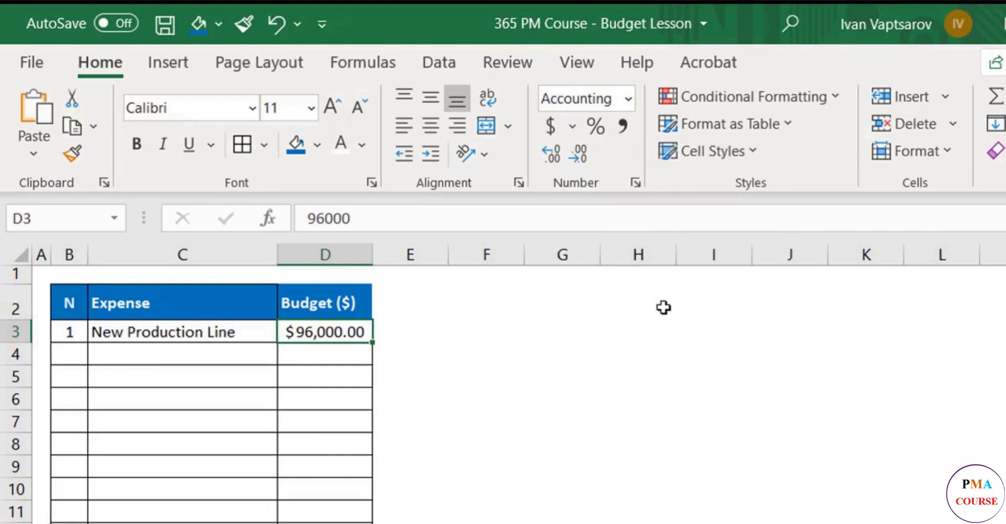
pyautogui.click(585, 160)
pyautogui.click(584, 160)
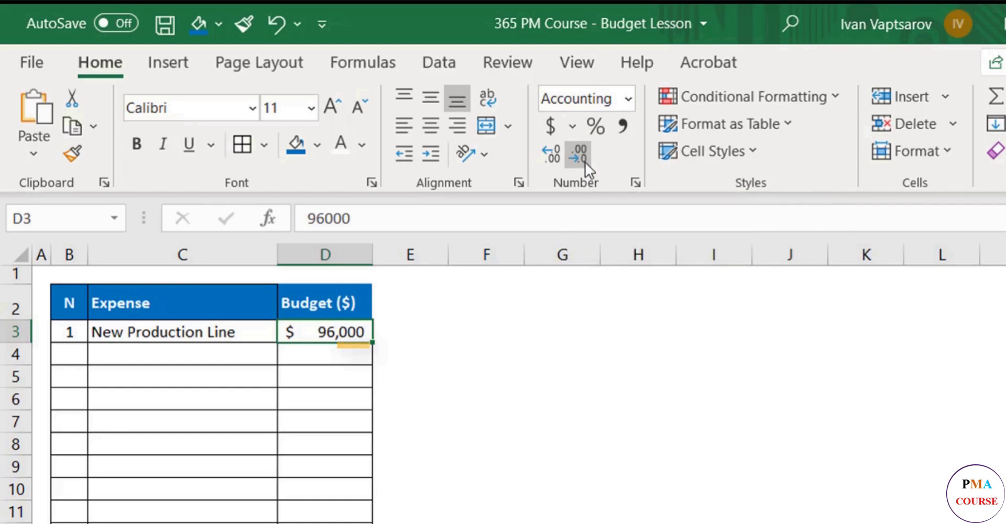
# Add the header 'Actual ($)' in cell E2
pyautogui.click(406, 302)
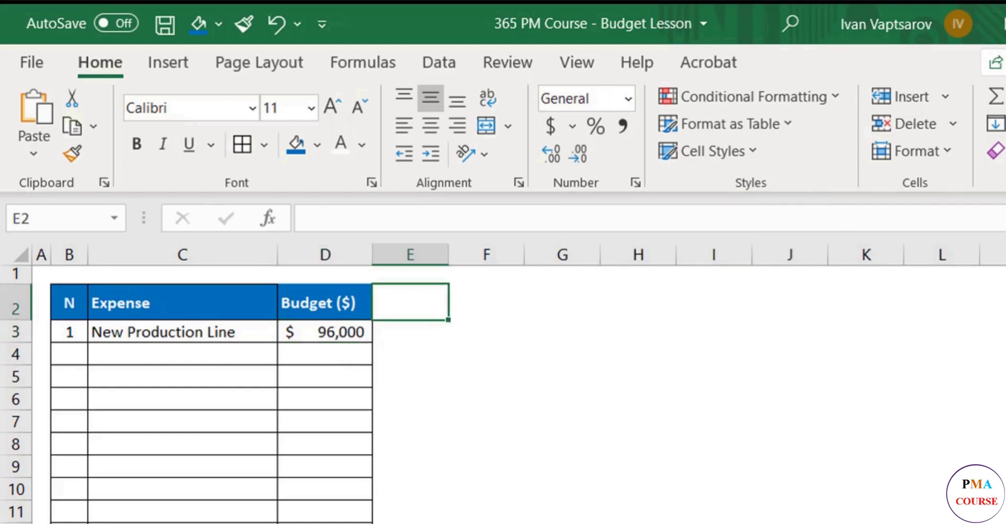
pyautogui.write('Actual ($)')
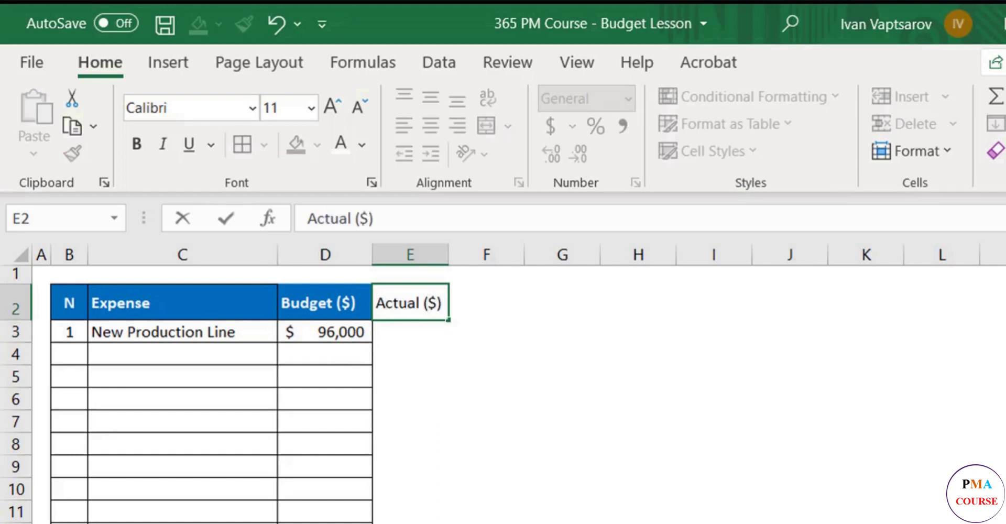
pyautogui.press('Return')
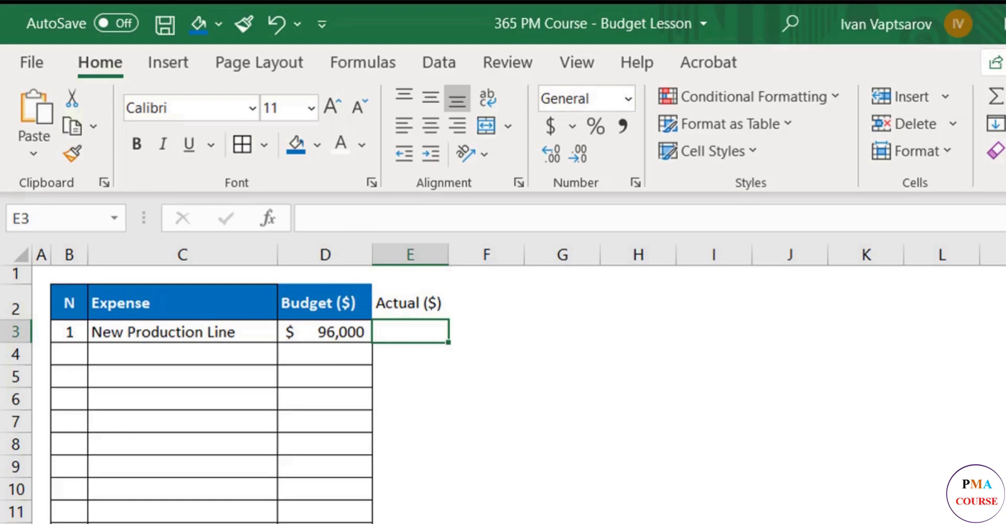
pyautogui.click(324, 399)
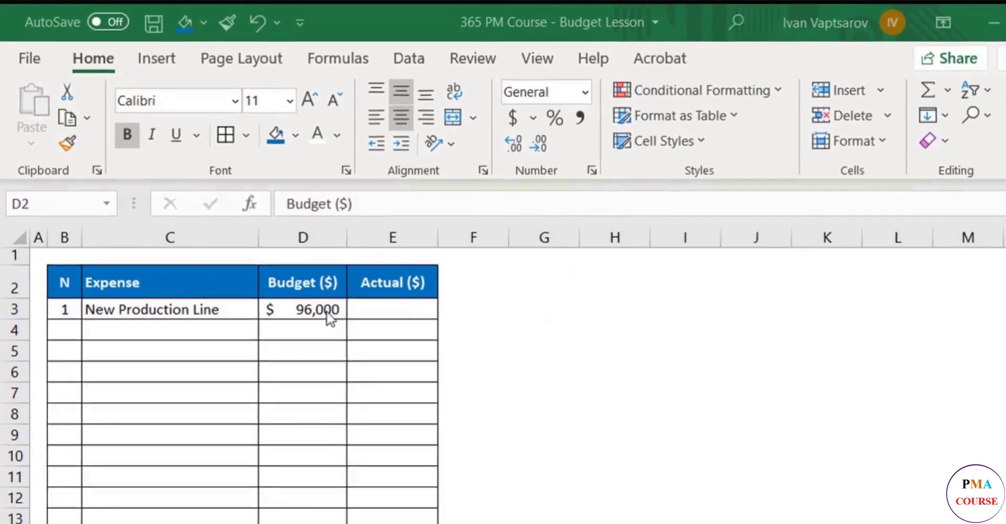
# Copy D3's accounting format across D3:E15 with the Format Painter
pyautogui.click(319, 295)
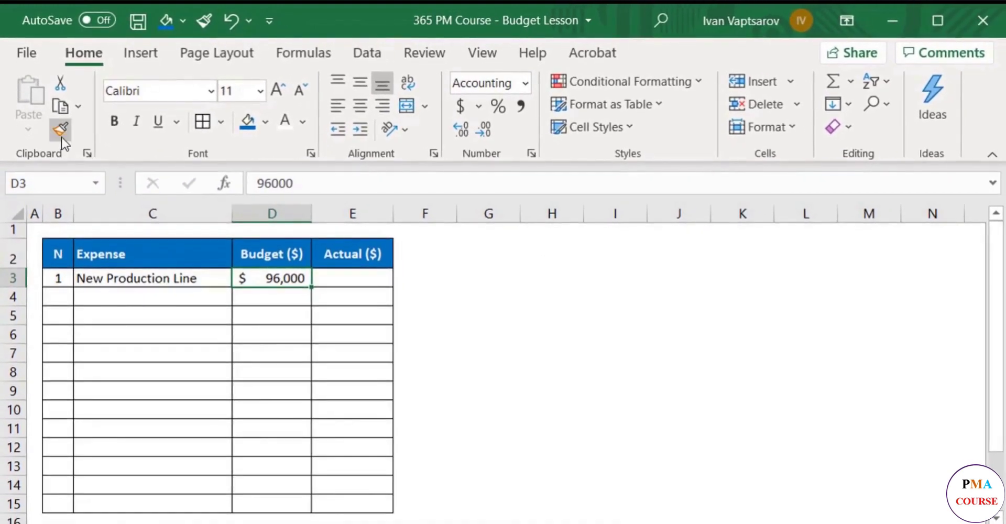
pyautogui.click(61, 130)
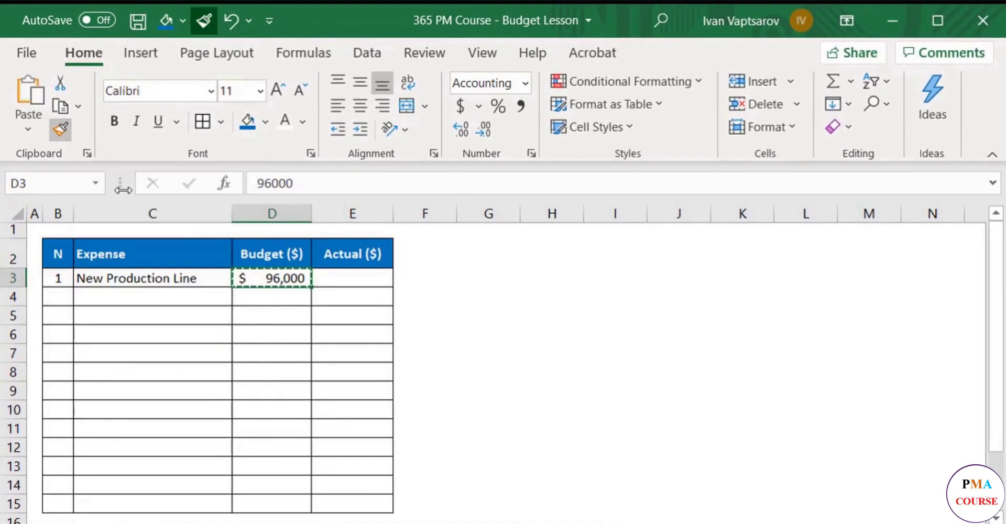
pyautogui.moveTo(287, 278); pyautogui.dragTo(367, 508)
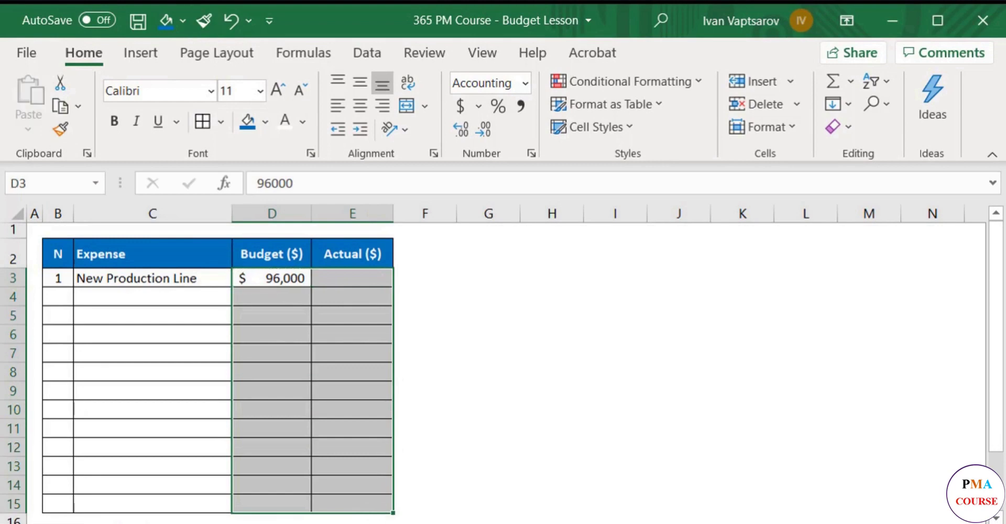